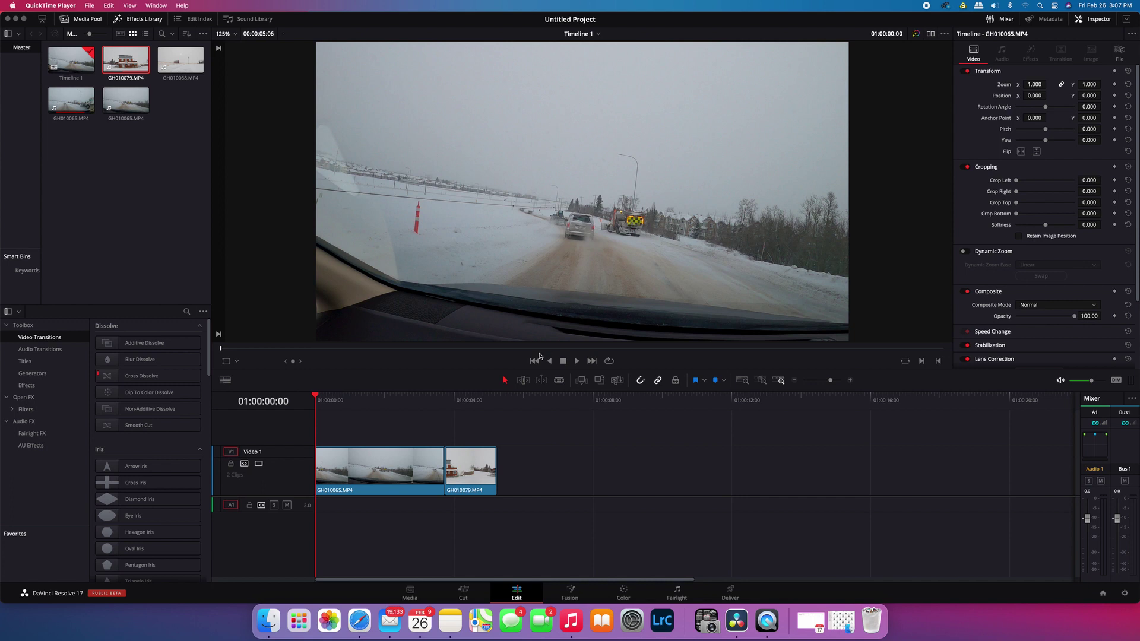
On the Color page, set the first clip's Gain master to about 1.20 and Lift to -0.01
{"action": "left_click", "coordinate": [627, 597]}
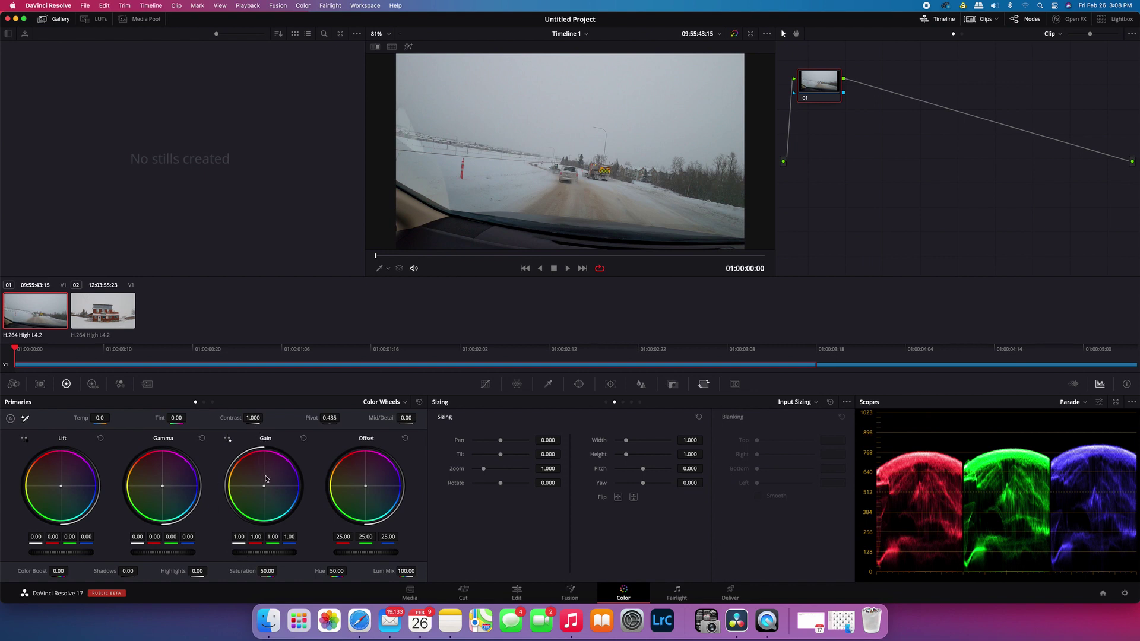
{"action": "mouse_move", "coordinate": [264, 552]}
{"action": "left_mouse_down"}
{"action": "mouse_move", "coordinate": [278, 552]}
{"action": "mouse_move", "coordinate": [249, 558]}
{"action": "mouse_move", "coordinate": [284, 554]}
{"action": "left_mouse_up"}
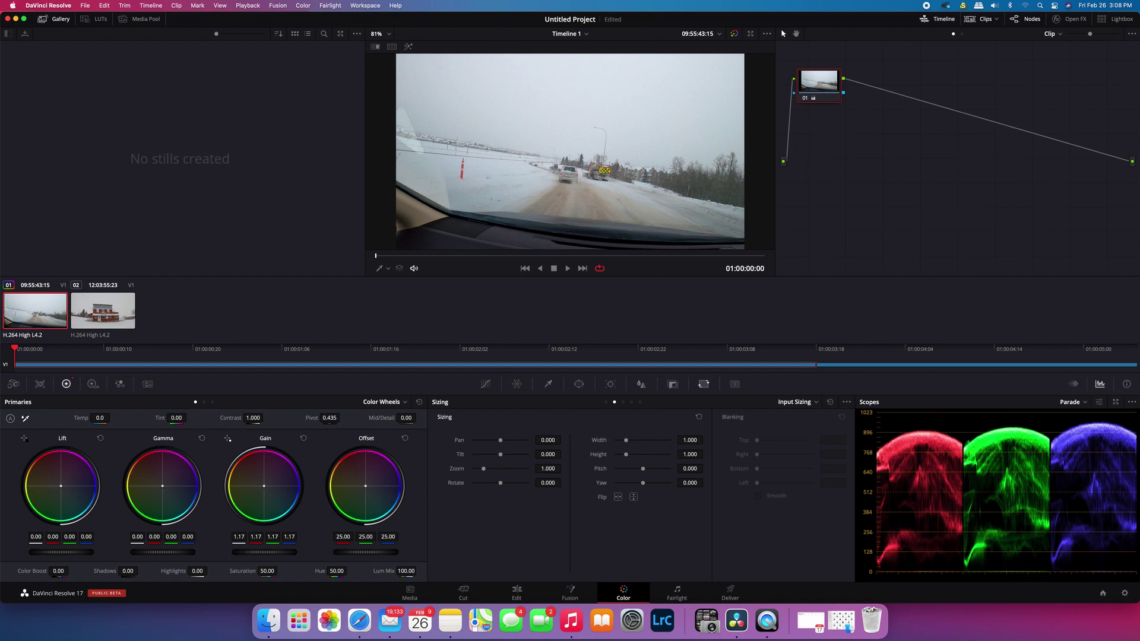
{"action": "left_click_drag", "start_coordinate": [283, 554], "coordinate": [280, 554]}
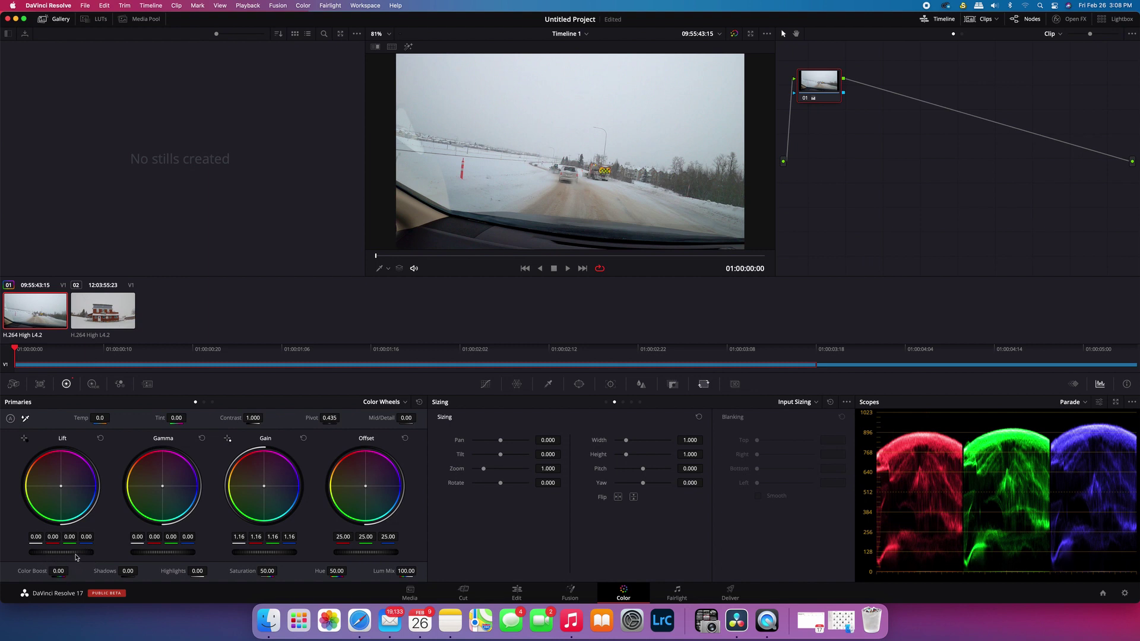
{"action": "left_click_drag", "start_coordinate": [60, 552], "coordinate": [55, 551]}
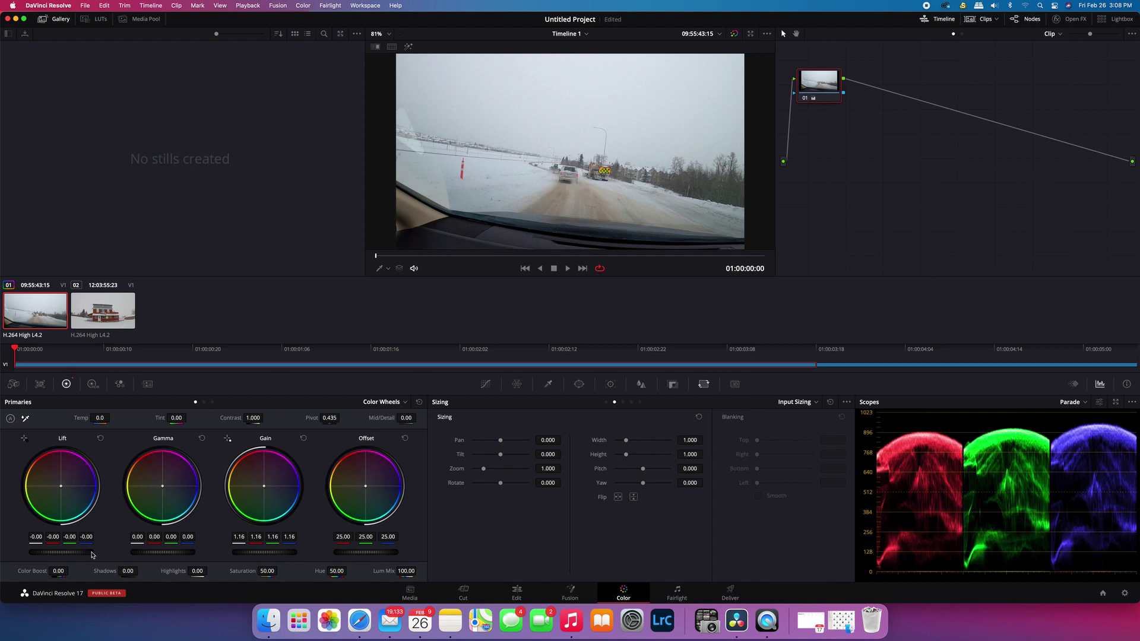
{"action": "left_click_drag", "start_coordinate": [91, 555], "coordinate": [85, 555]}
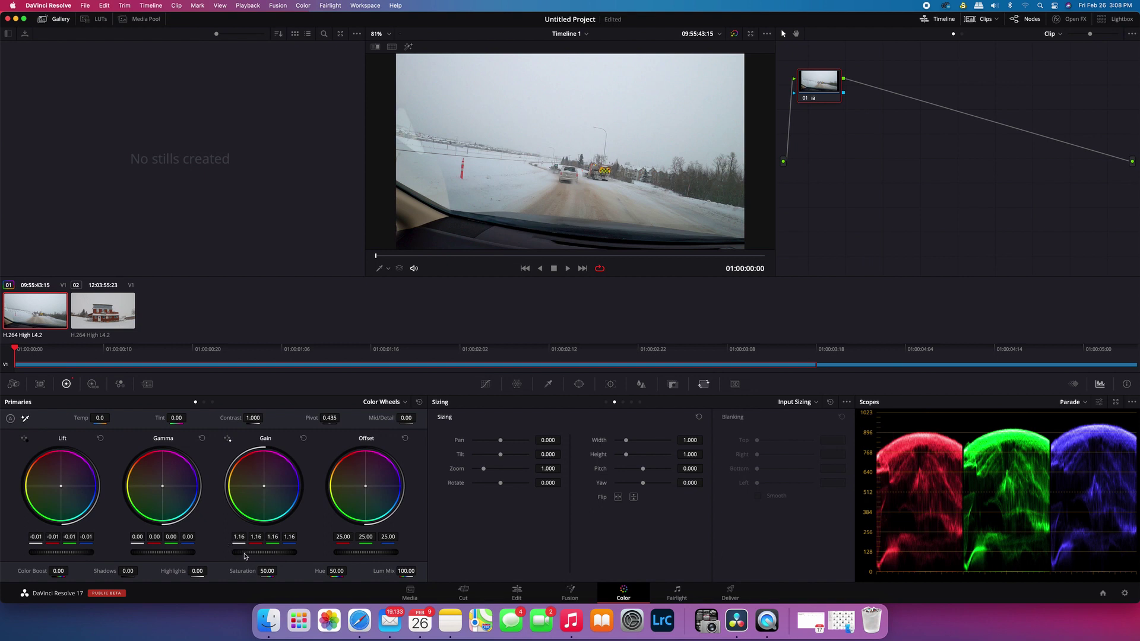
{"action": "left_click_drag", "start_coordinate": [264, 552], "coordinate": [273, 552]}
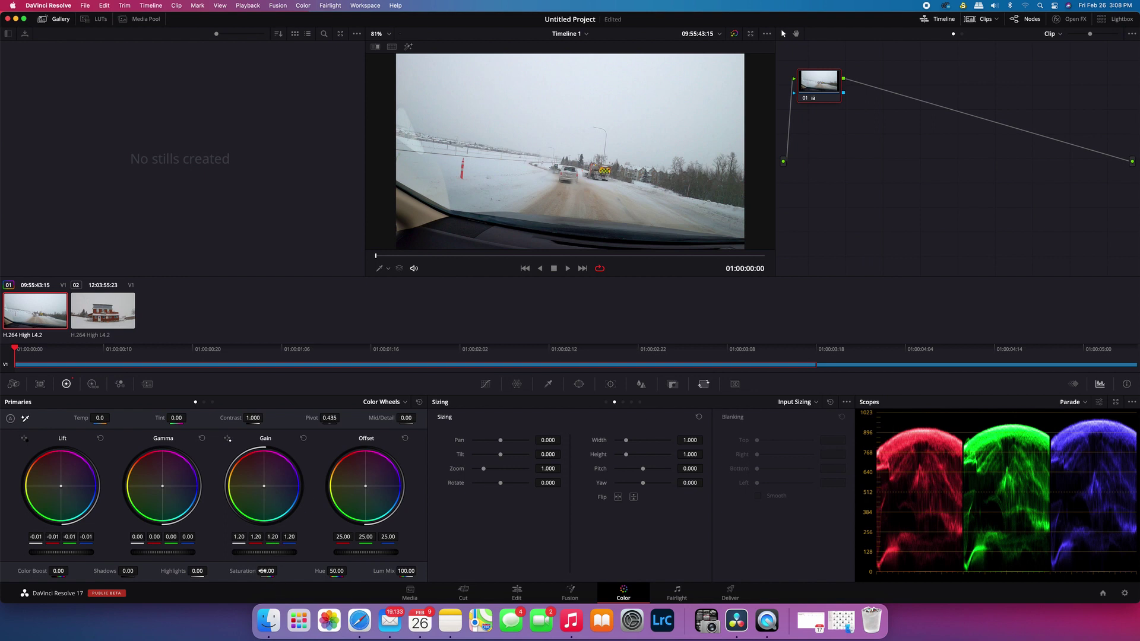
Raise the first clip's saturation to 58.00 and contrast to about 1.126
{"action": "left_click_drag", "start_coordinate": [265, 573], "coordinate": [280, 571]}
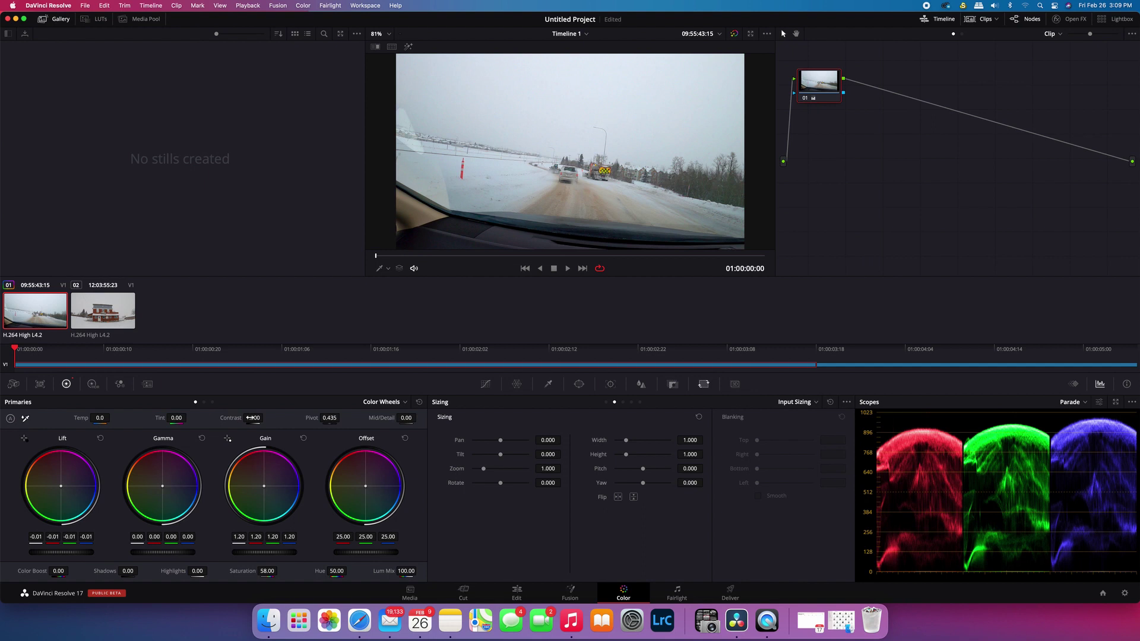
{"action": "left_click_drag", "start_coordinate": [265, 418], "coordinate": [303, 418]}
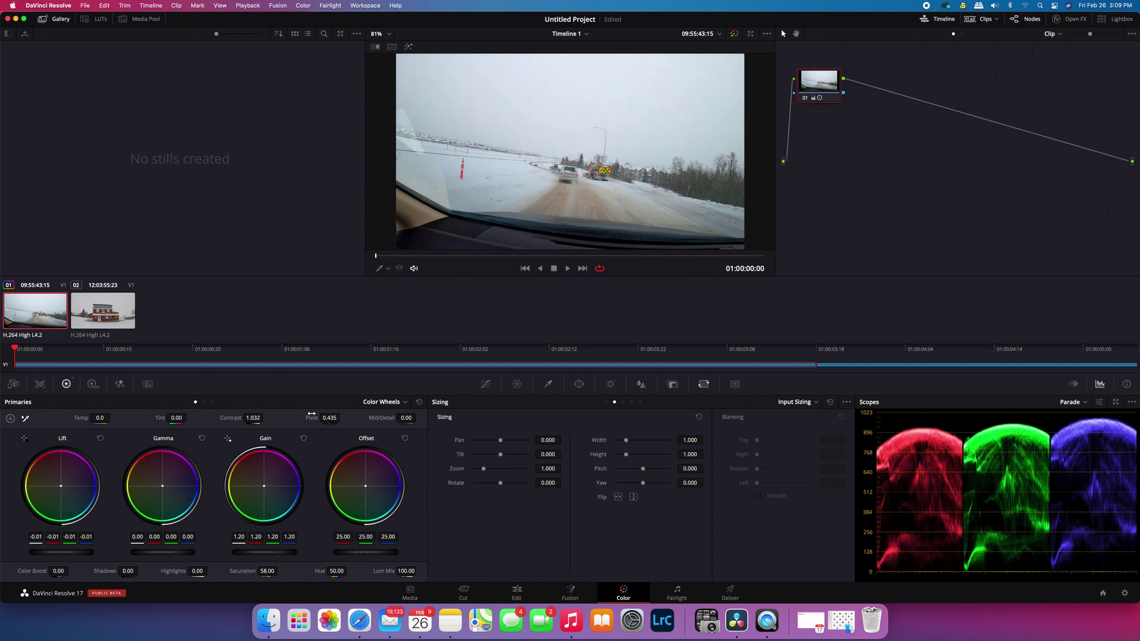
{"action": "left_click_drag", "start_coordinate": [253, 418], "coordinate": [265, 418]}
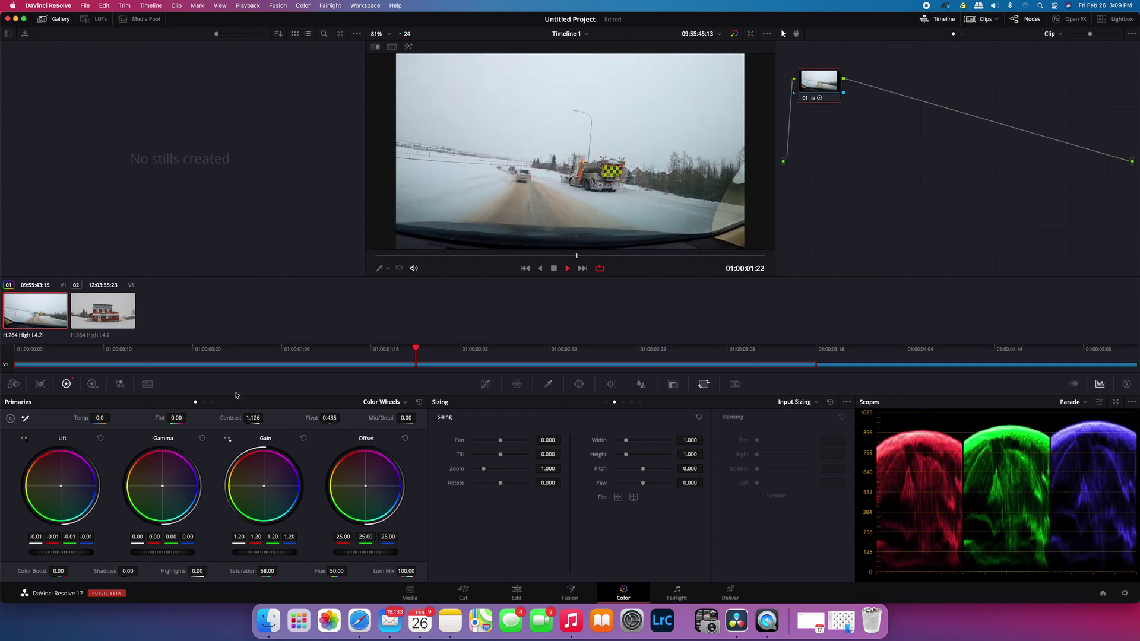
Replay the graded first clip to review it, then nudge Gain master up to 1.22
{"action": "key", "text": "space"}
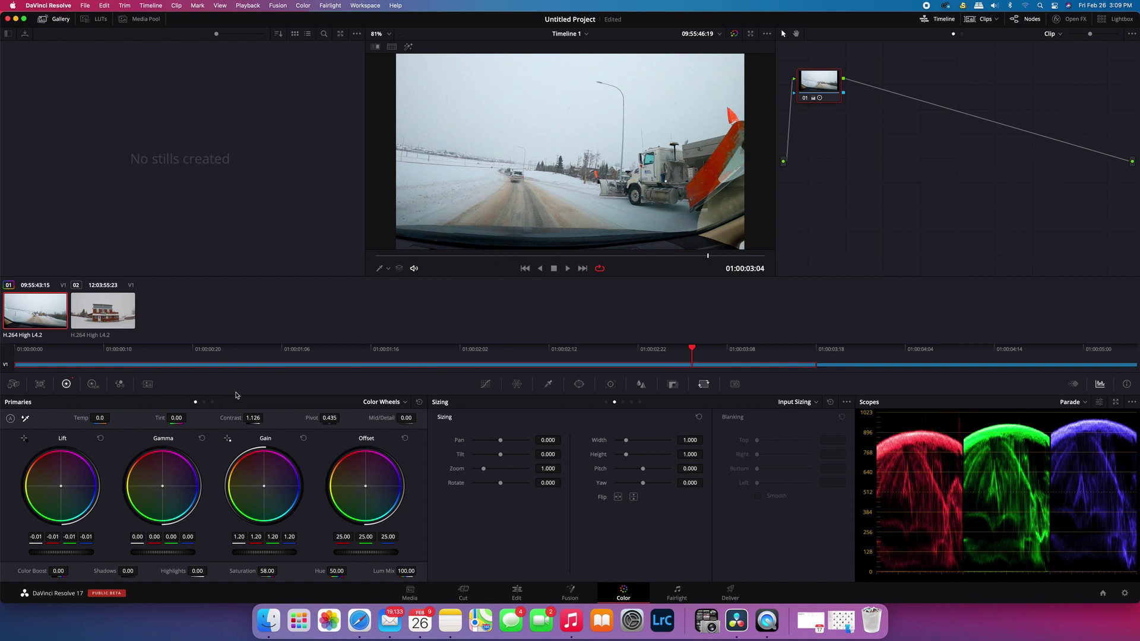
{"action": "key", "text": "space"}
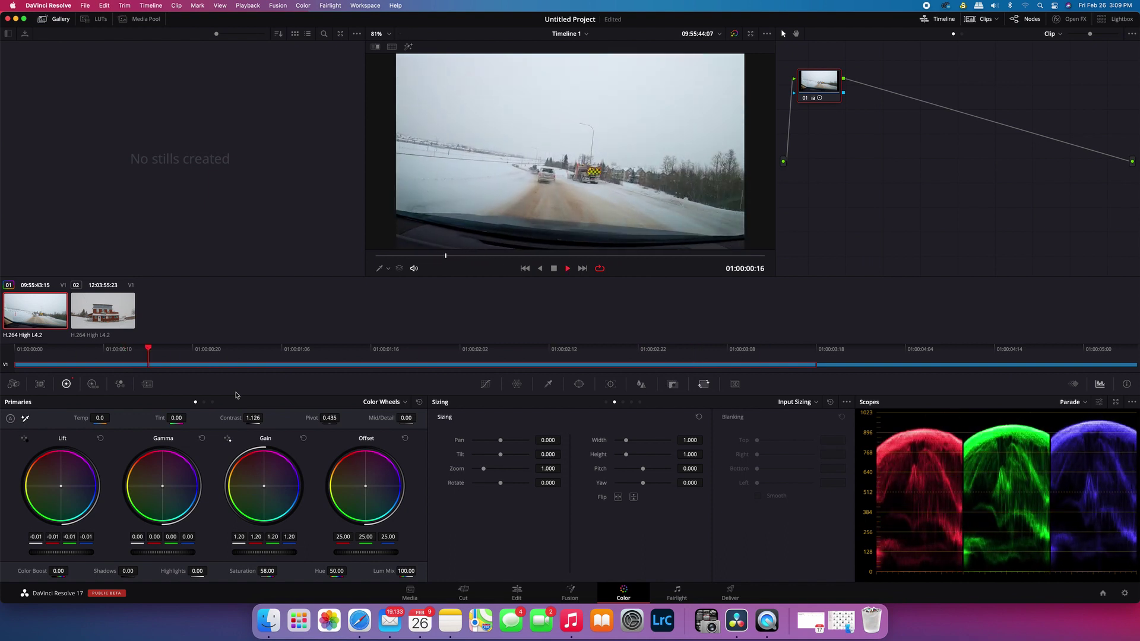
{"action": "key", "text": "space"}
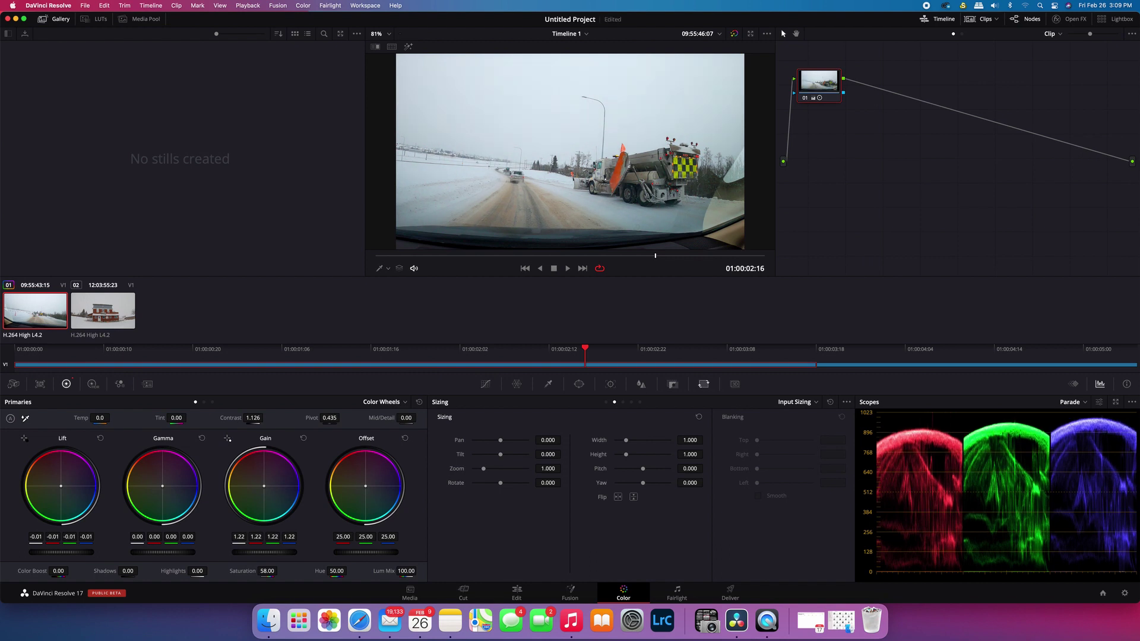
{"action": "left_click_drag", "start_coordinate": [258, 552], "coordinate": [262, 552]}
From the Edit page, select GH010079.MP4, move the playhead to the hotel shot, and open it in Color
{"action": "left_click", "coordinate": [516, 593]}
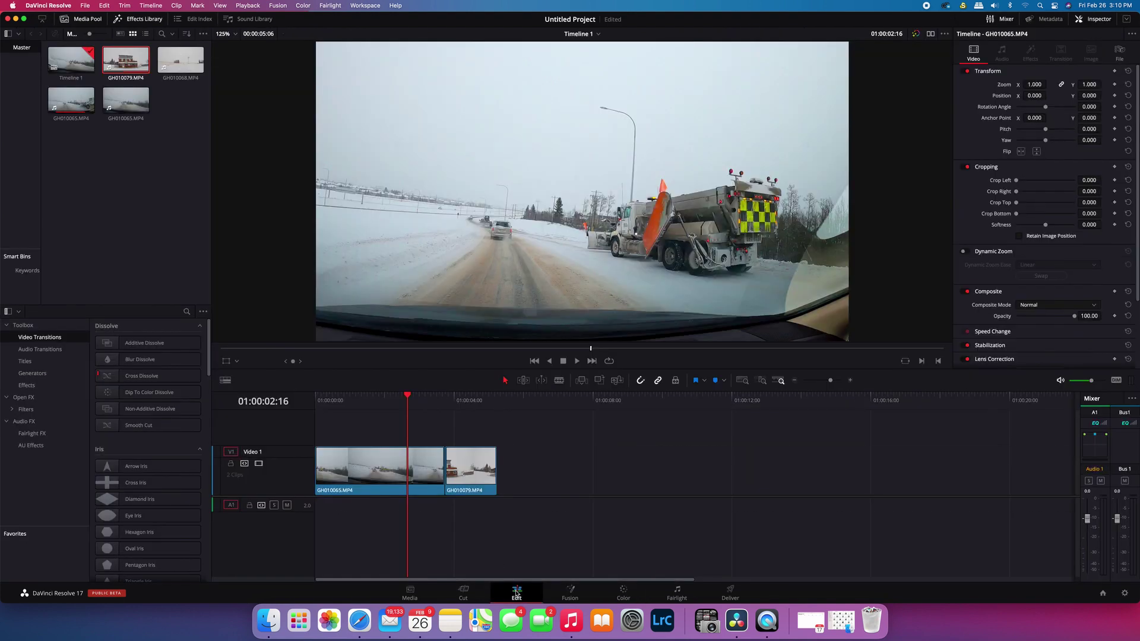
{"action": "left_click", "coordinate": [472, 469]}
{"action": "left_click", "coordinate": [468, 405]}
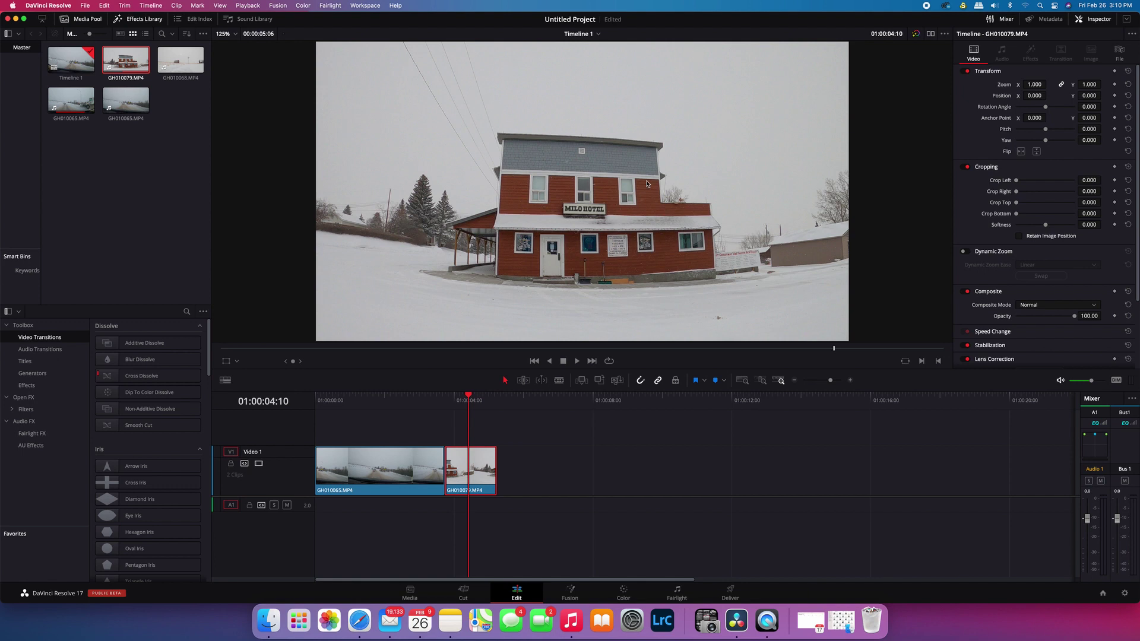
{"action": "left_click", "coordinate": [623, 593]}
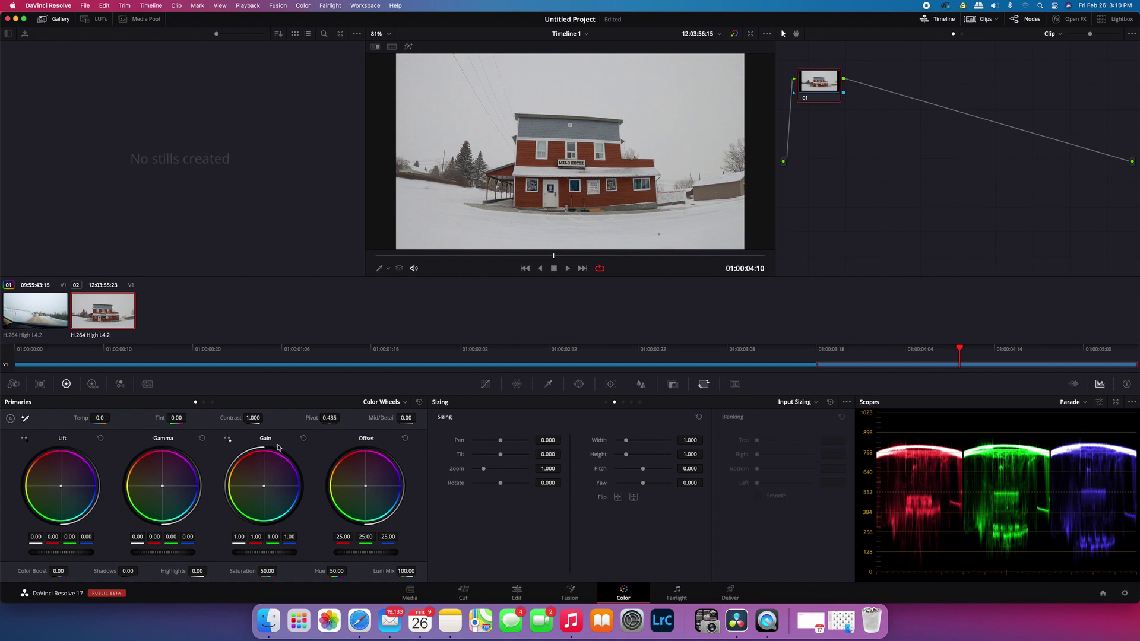
Set the hotel clip to Gain 1.12, Lift -0.04, Saturation 59.40 and Contrast 1.080
{"action": "mouse_move", "coordinate": [262, 552]}
{"action": "left_mouse_down"}
{"action": "mouse_move", "coordinate": [240, 556]}
{"action": "mouse_move", "coordinate": [277, 554]}
{"action": "left_mouse_up"}
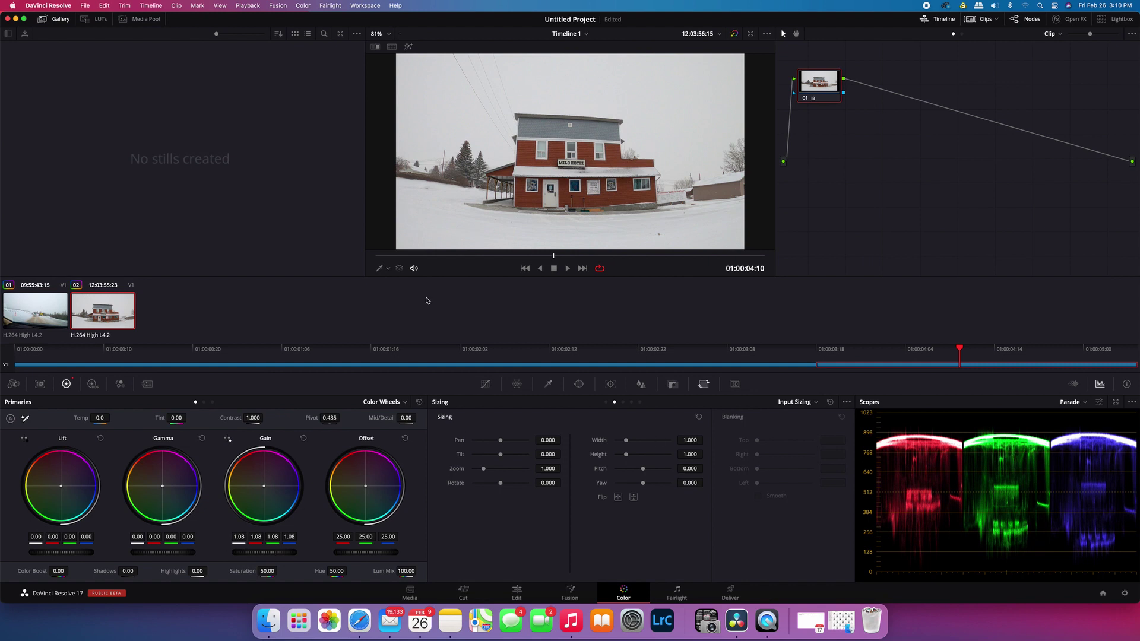
{"action": "left_click_drag", "start_coordinate": [260, 557], "coordinate": [271, 557]}
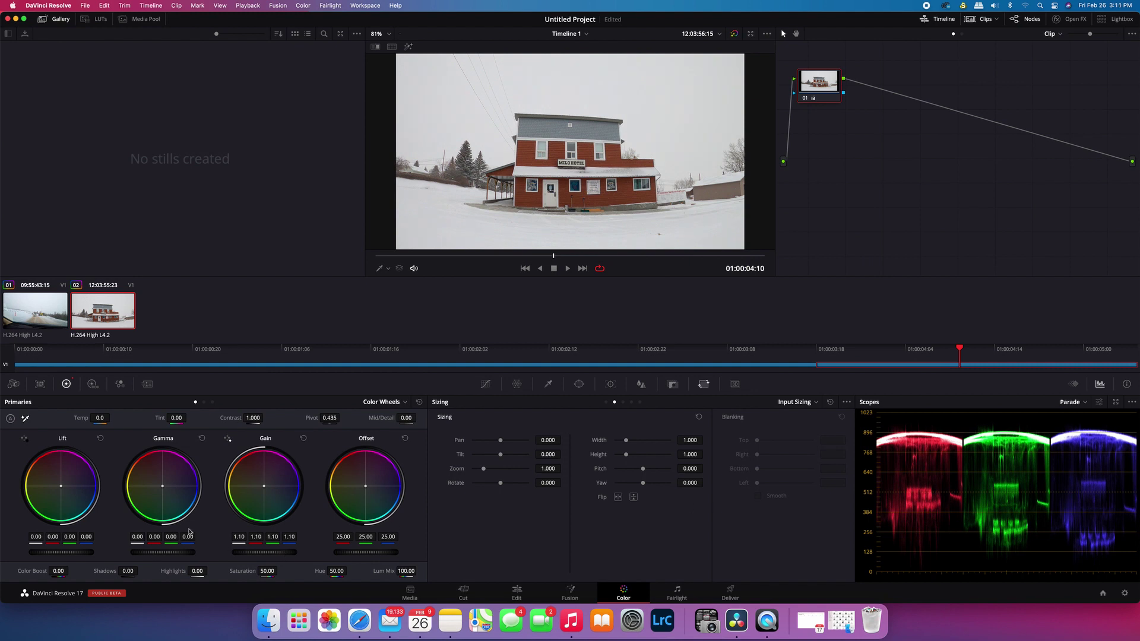
{"action": "left_click_drag", "start_coordinate": [68, 553], "coordinate": [26, 555]}
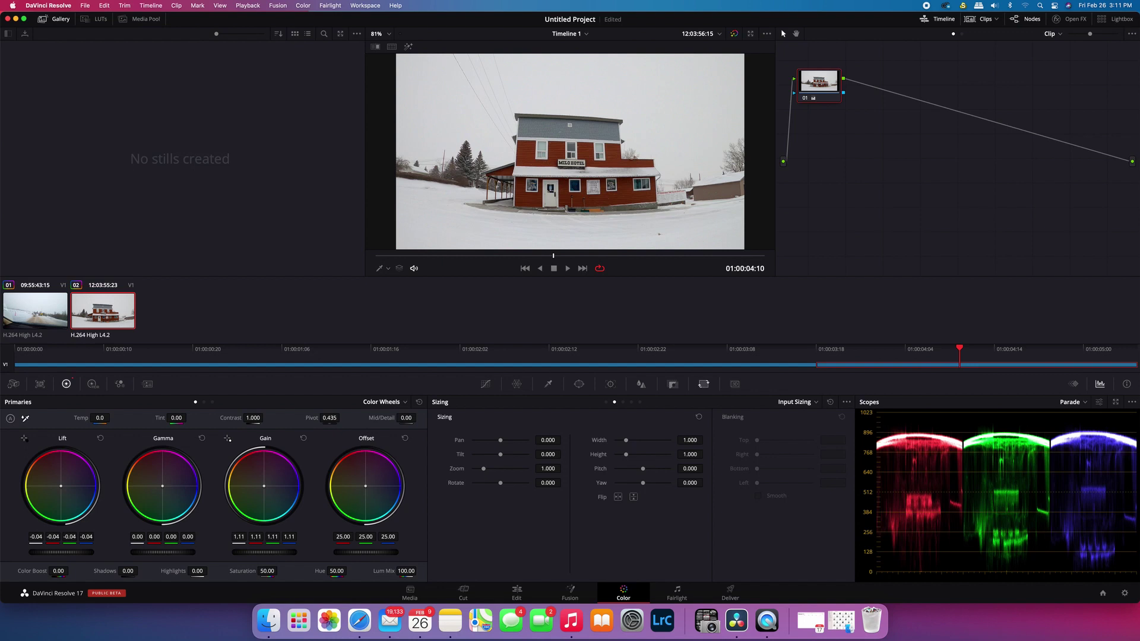
{"action": "left_click_drag", "start_coordinate": [267, 552], "coordinate": [287, 555]}
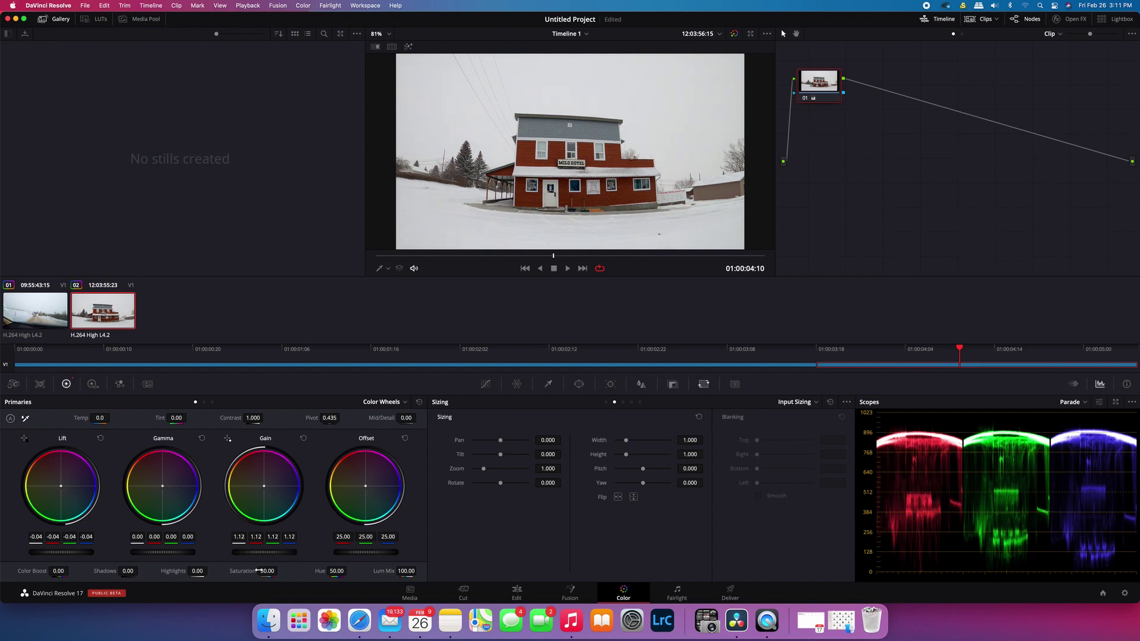
{"action": "left_click_drag", "start_coordinate": [259, 571], "coordinate": [280, 571]}
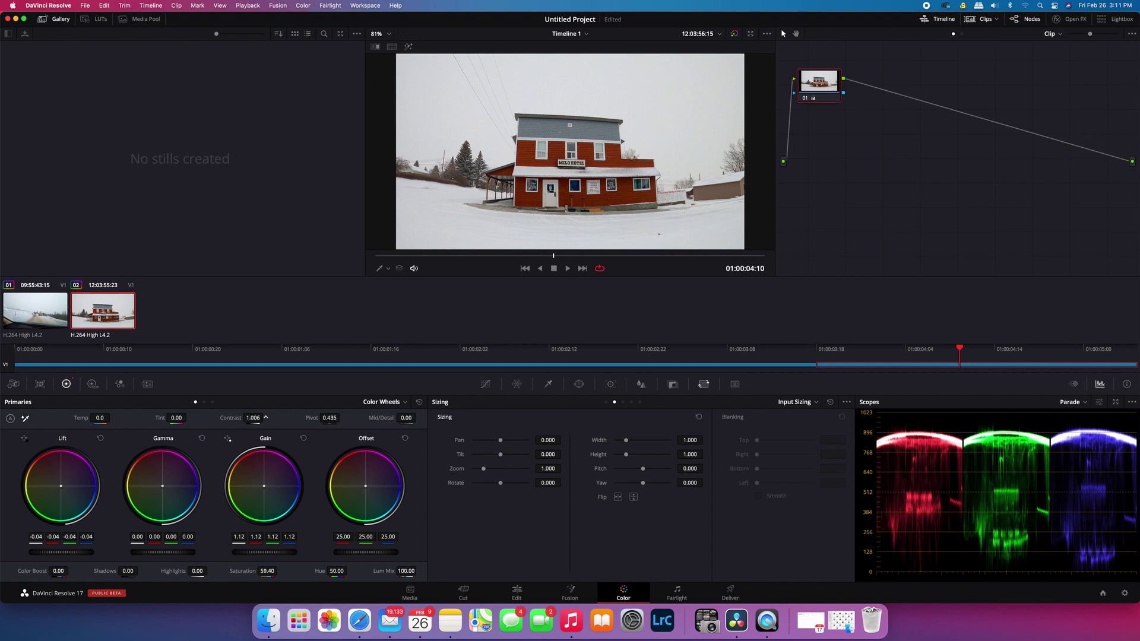
{"action": "left_click_drag", "start_coordinate": [253, 418], "coordinate": [266, 418]}
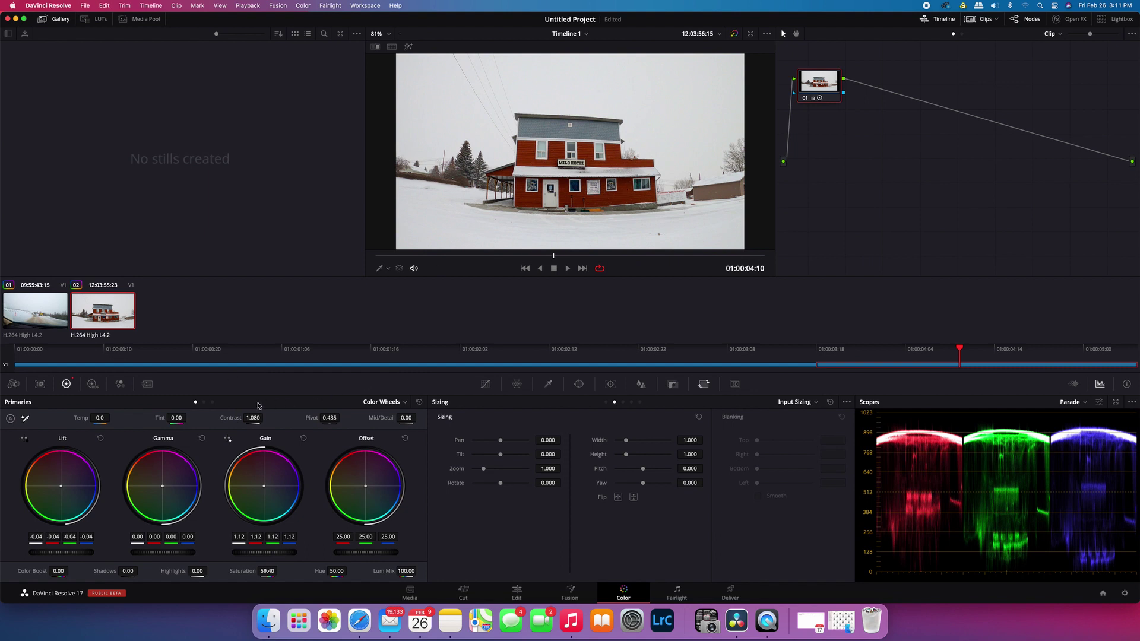
Play back and pause the graded hotel clip, then save the project
{"action": "key", "text": "space"}
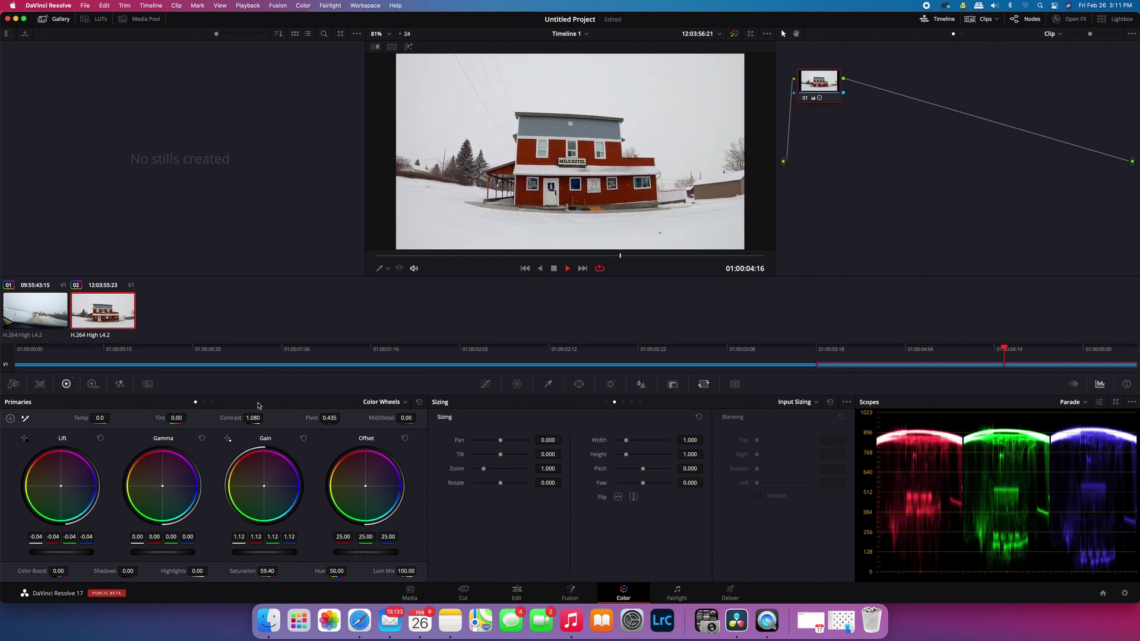
{"action": "key", "text": "space"}
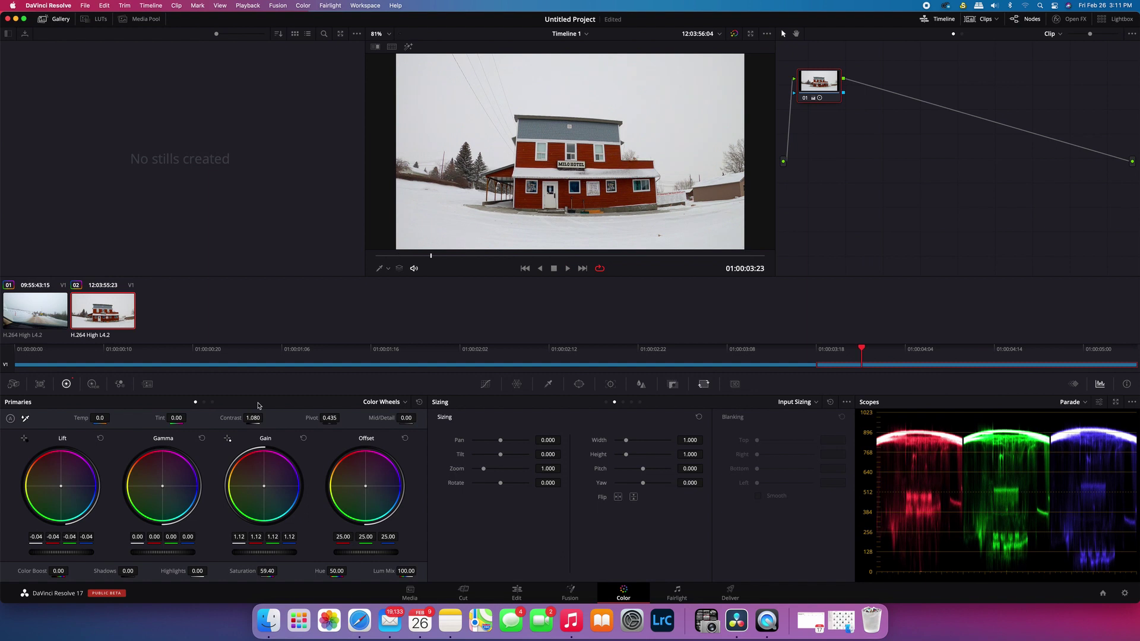
{"action": "key", "text": "cmd+s"}
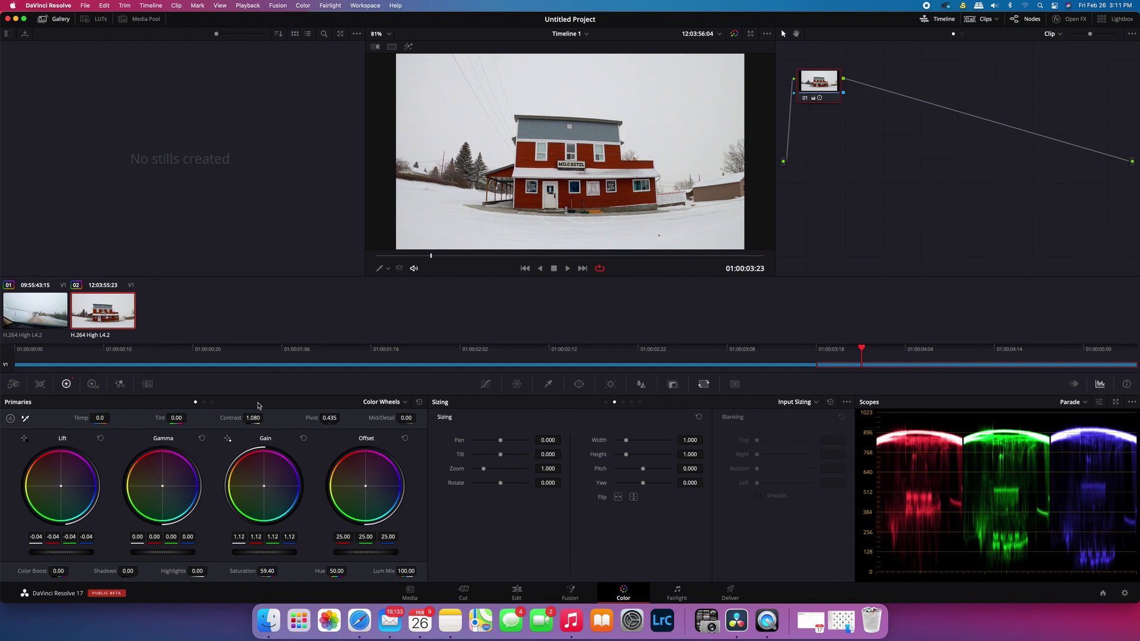